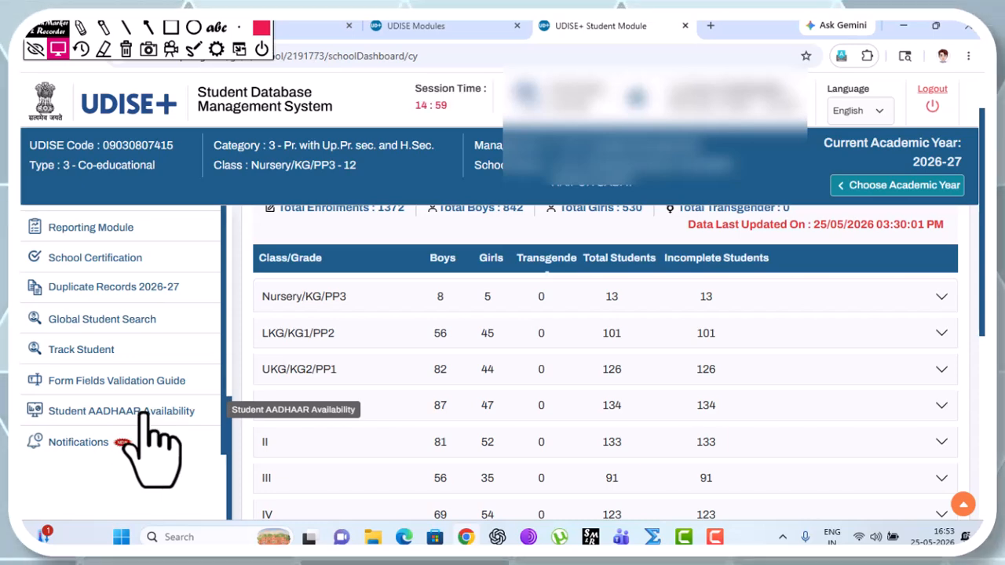
- Check the student's AADHAAR number in Student AADHAAR Availability and view the list of students with duplicate AADHAAR
left_click(150, 414)
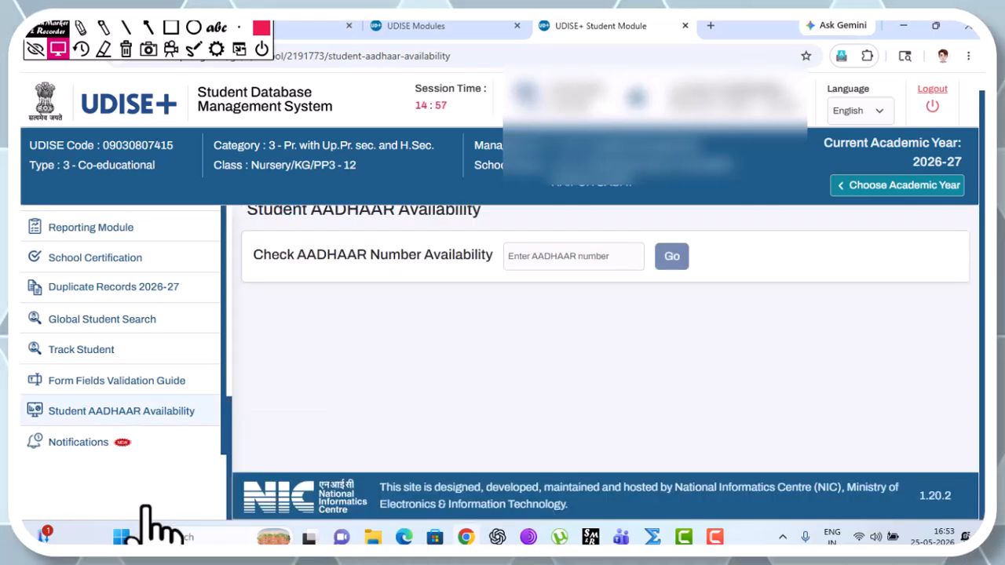
left_click(530, 260)
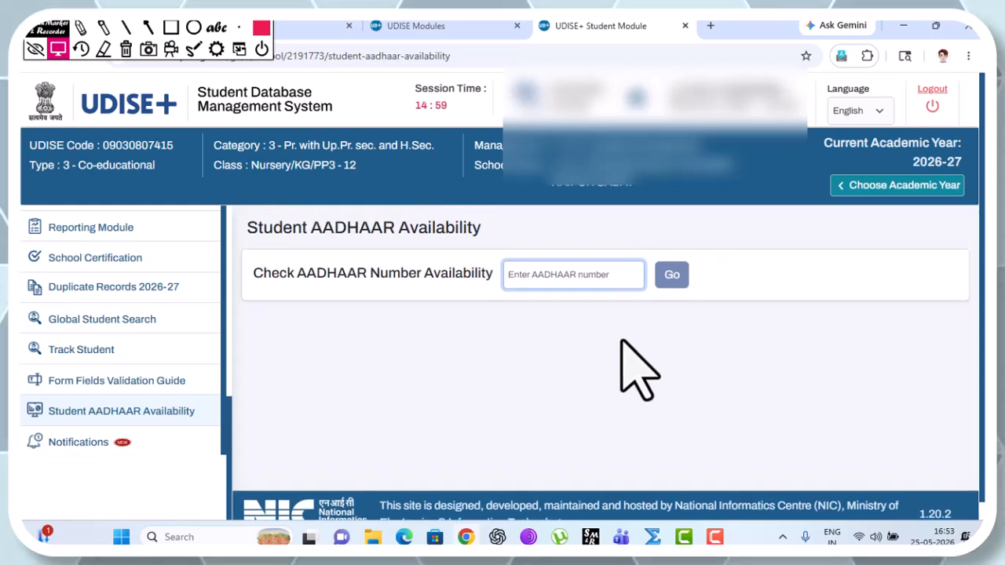
left_click(24, 53)
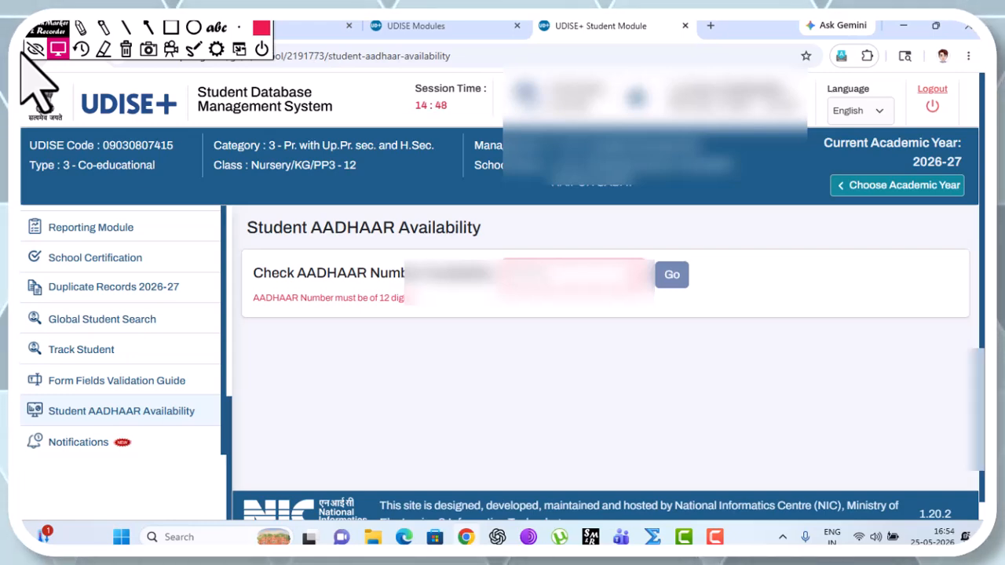
type("0")
left_click(677, 285)
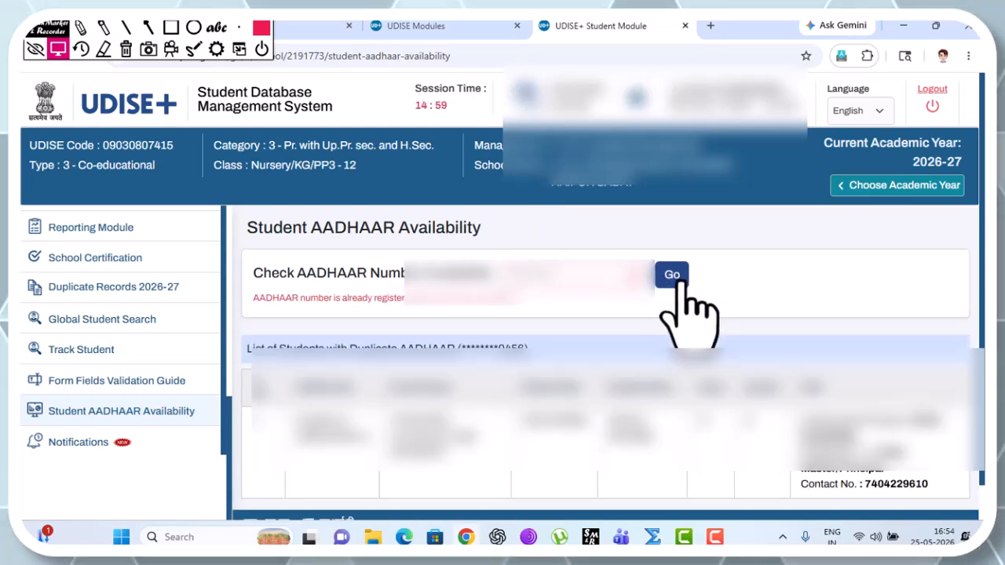
scroll(685, 314, "down", 1)
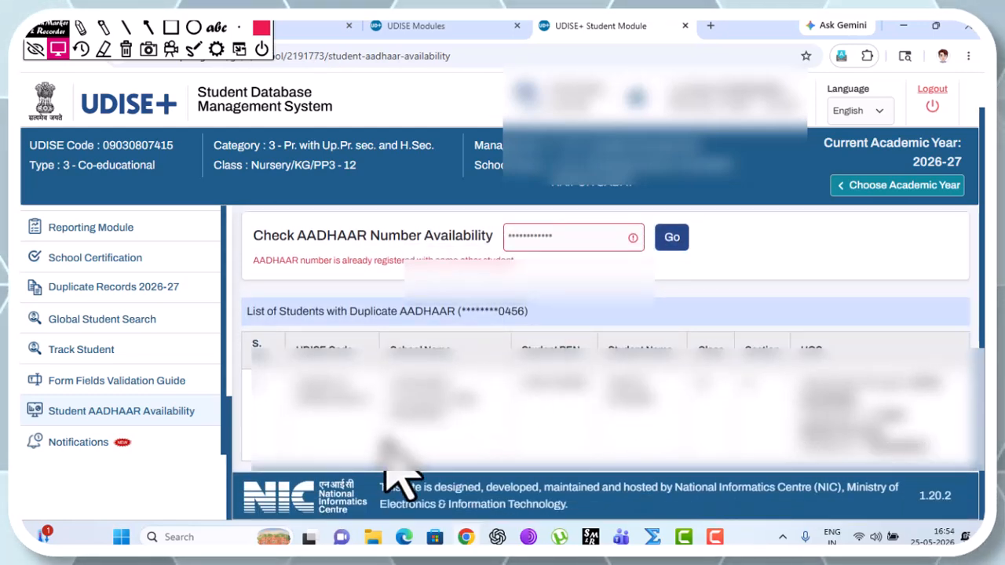
- Circle the UDISE code, school name, student name, class and section of the duplicate record with the pen, and erase the marks
left_click(80, 28)
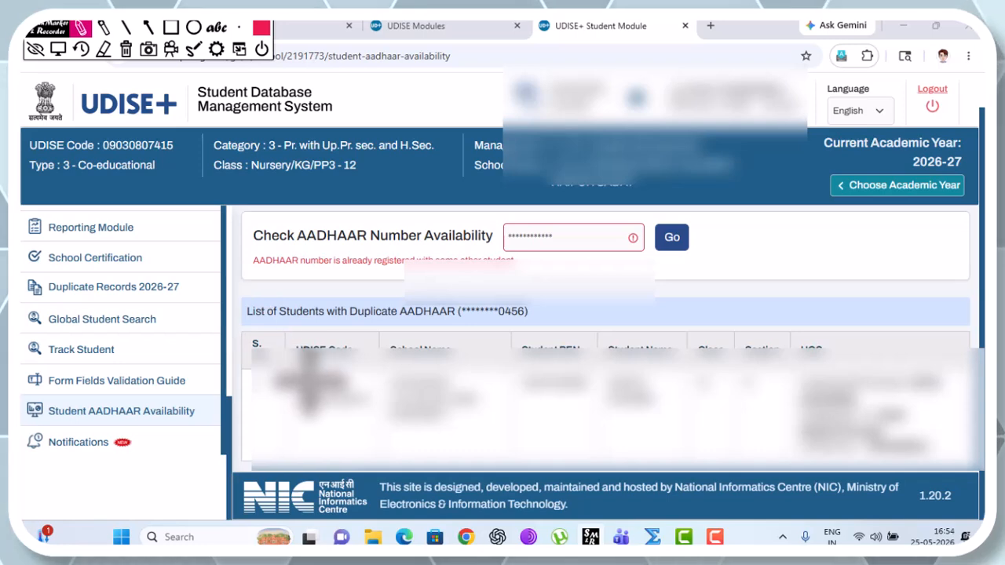
mouse_move(289, 383)
left_mouse_down()
mouse_move(323, 362)
mouse_move(381, 399)
mouse_move(295, 403)
left_mouse_up()
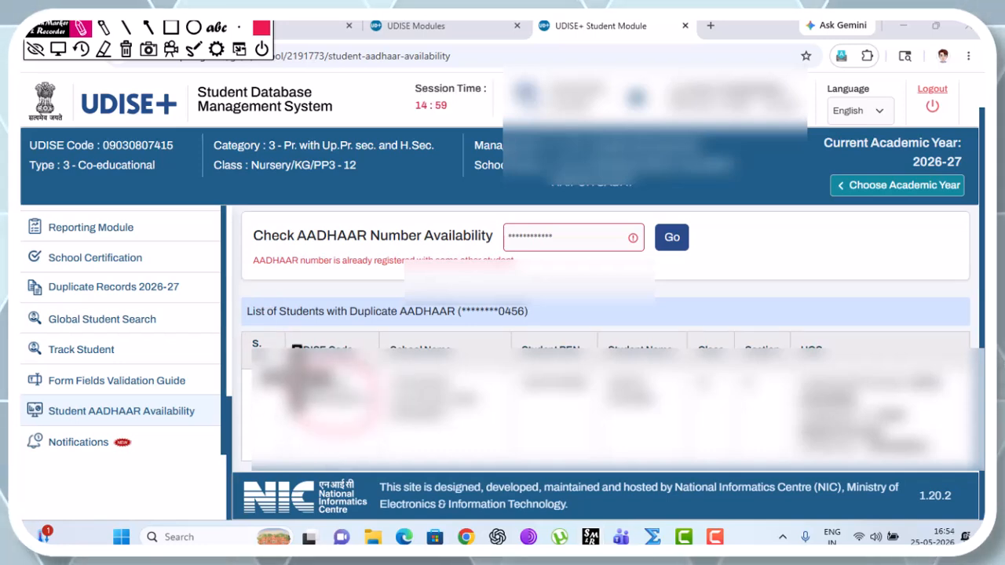
left_click_drag(428, 386, 471, 337)
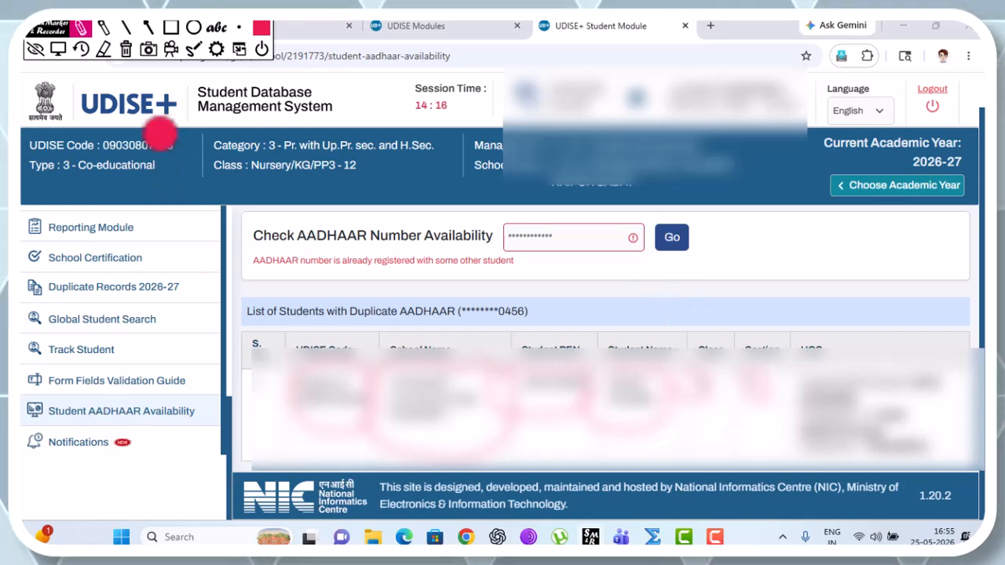
left_click(126, 50)
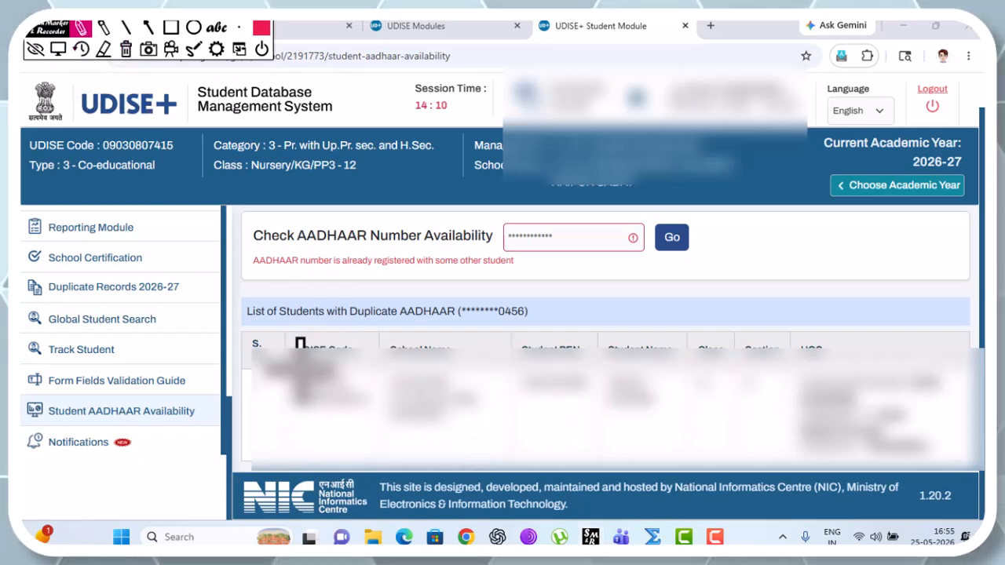
mouse_move(299, 344)
left_mouse_down()
mouse_move(308, 440)
mouse_move(359, 379)
mouse_move(318, 369)
left_mouse_up()
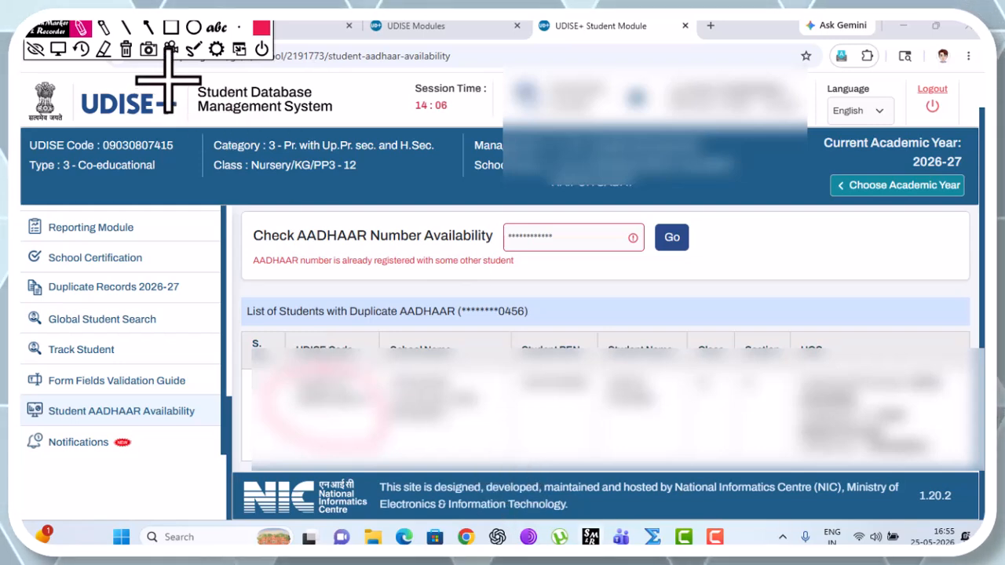
left_click(126, 49)
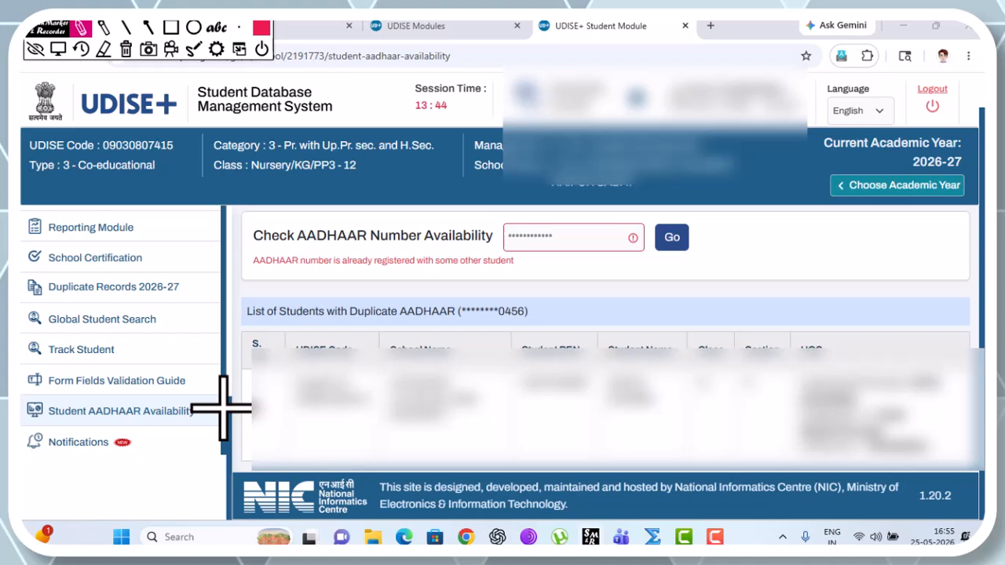
left_click(58, 49)
- Open the Import Module under Student Movement and Progression
scroll(118, 377, "up", 5)
scroll(129, 359, "up", 1)
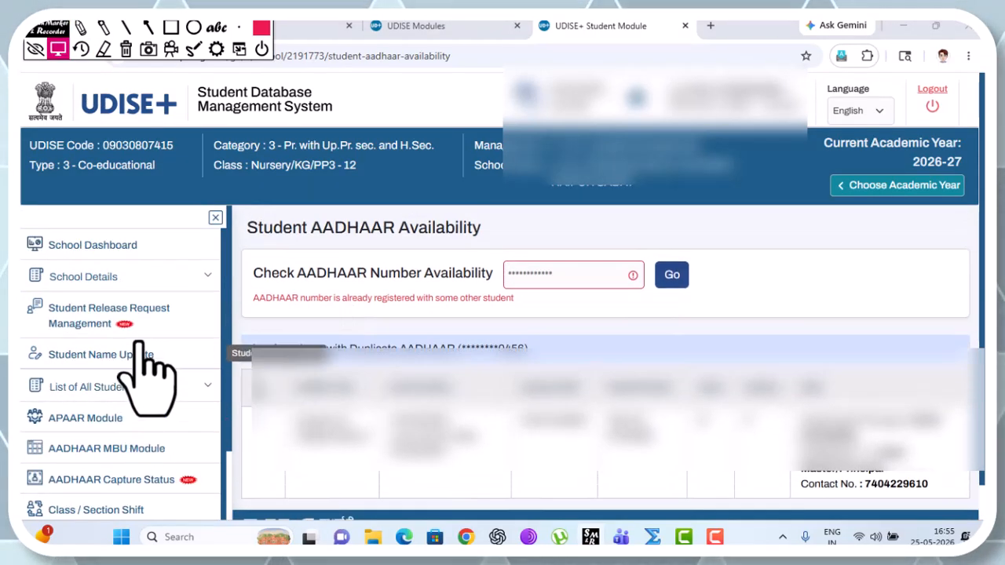
scroll(157, 407, "down", 1)
scroll(149, 384, "up", 1)
scroll(149, 377, "down", 8)
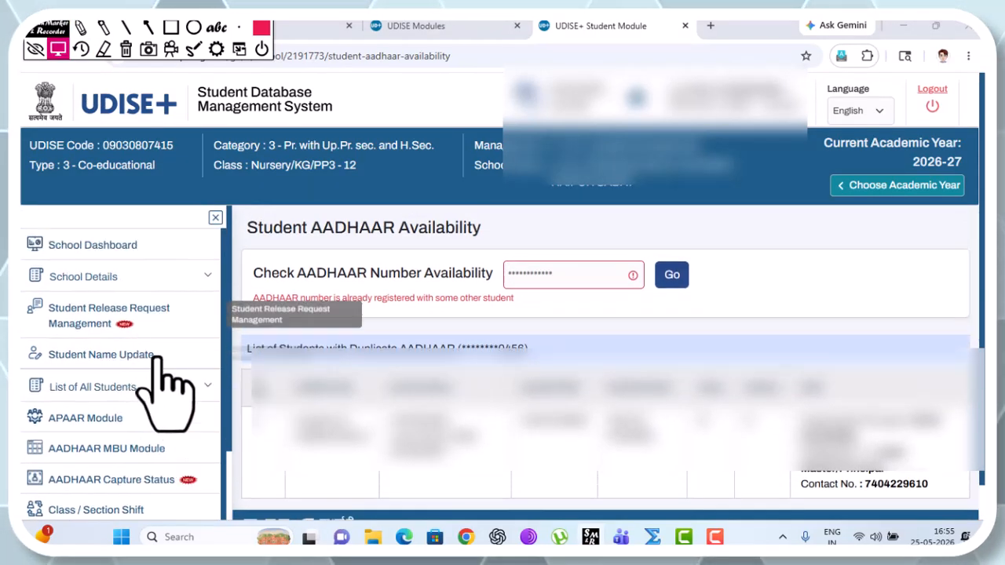
scroll(144, 371, "up", 4)
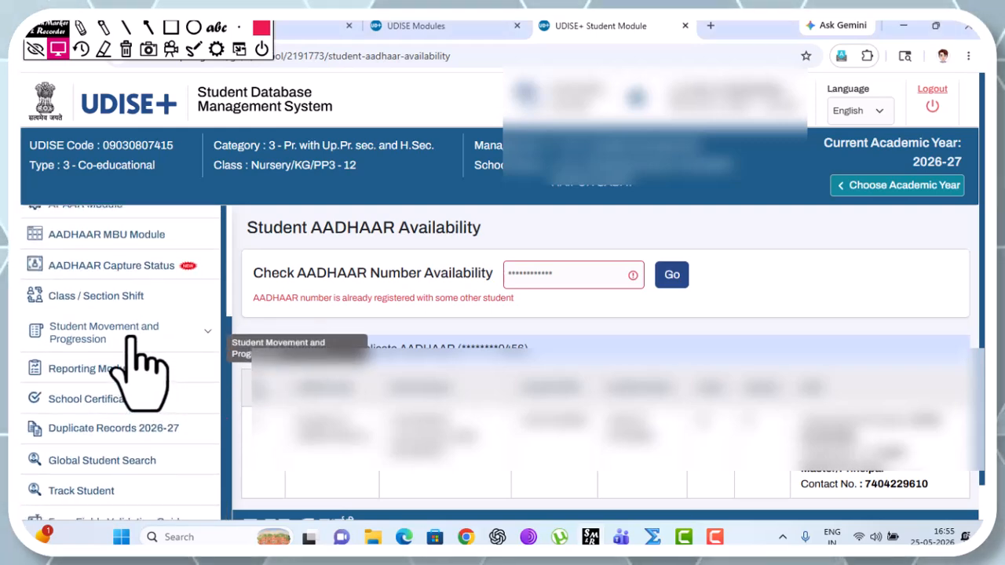
left_click(132, 336)
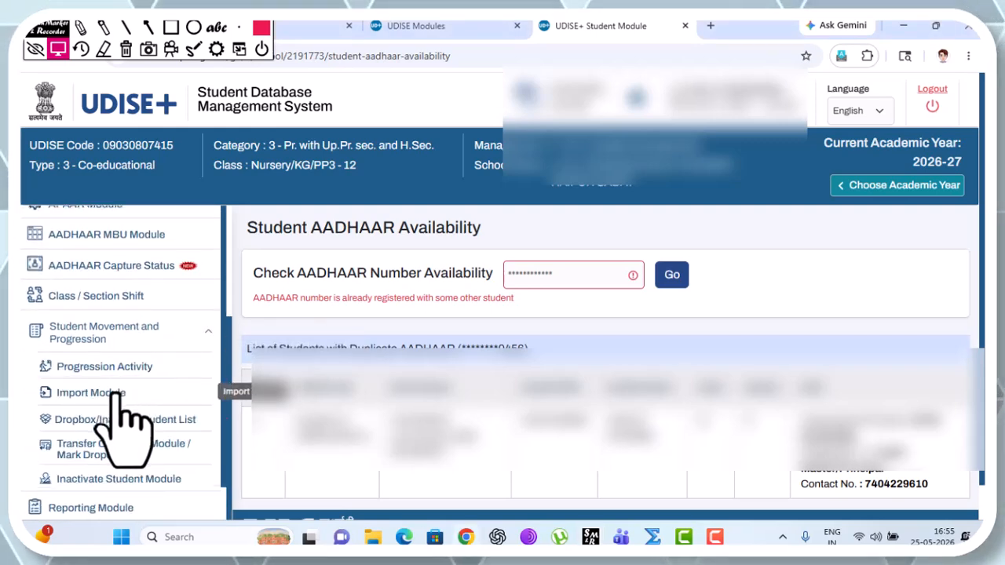
left_click(115, 393)
scroll(442, 341, "down", 2)
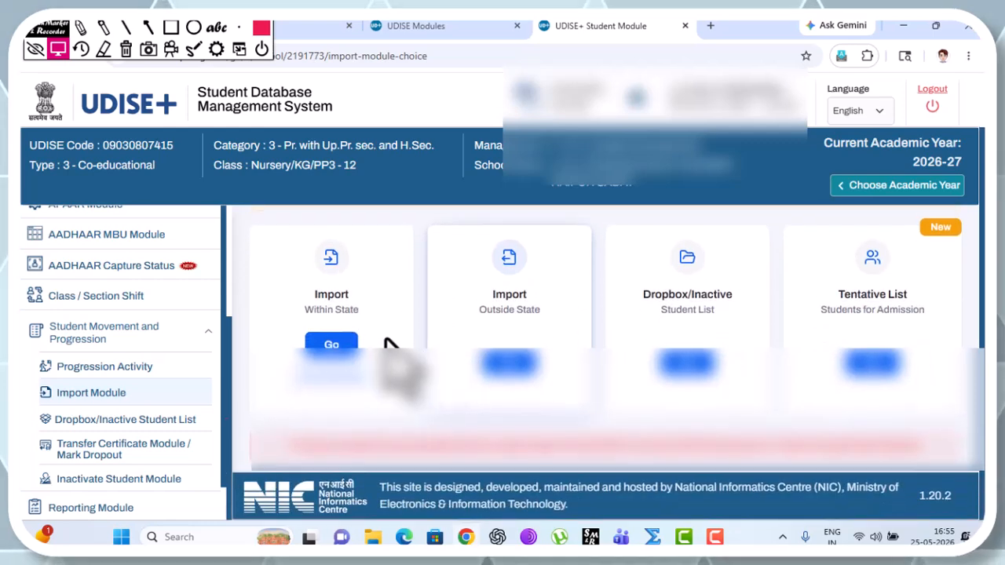
- Circle the Import Within State, Import Outside State, Dropbox/Inactive and Tentative List options with the pen, and clear the drawings
left_click(80, 28)
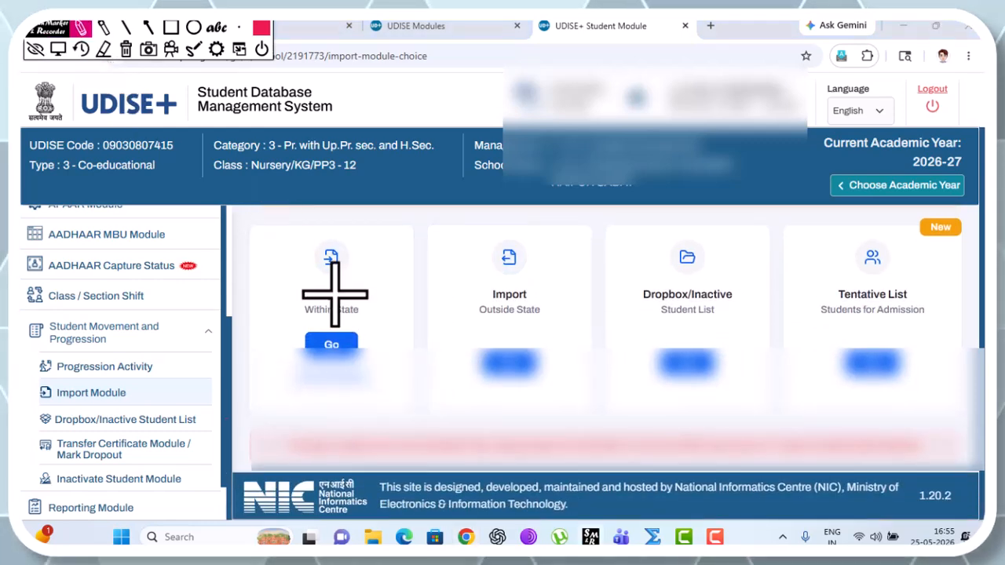
mouse_move(341, 218)
left_mouse_down()
mouse_move(406, 335)
mouse_move(280, 381)
mouse_move(305, 233)
left_mouse_up()
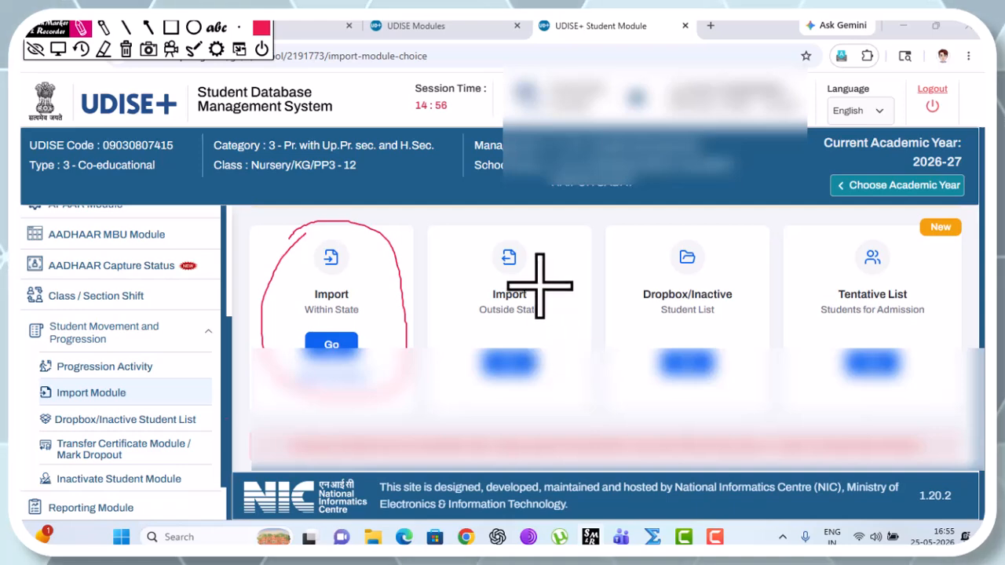
mouse_move(545, 232)
left_mouse_down()
mouse_move(503, 225)
mouse_move(432, 301)
mouse_move(557, 386)
mouse_move(547, 228)
left_mouse_up()
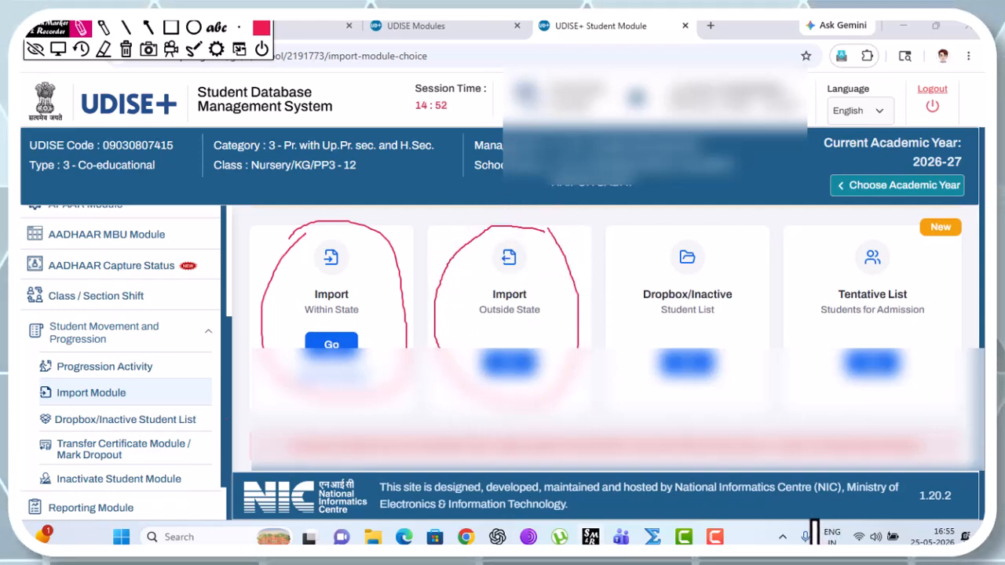
mouse_move(709, 226)
left_mouse_down()
mouse_move(663, 224)
mouse_move(612, 298)
mouse_move(674, 401)
mouse_move(758, 294)
mouse_move(709, 223)
left_mouse_up()
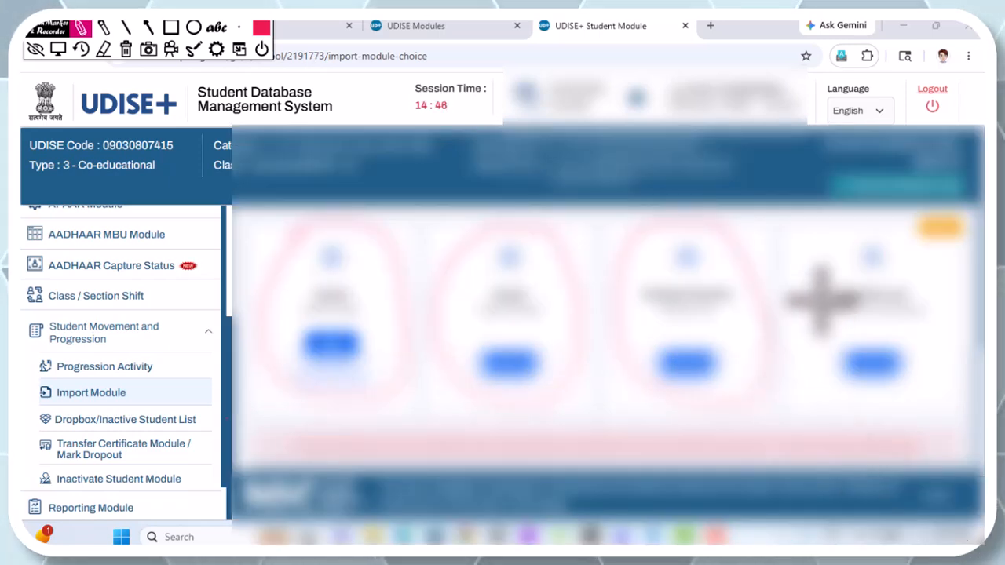
mouse_move(882, 228)
left_mouse_down()
mouse_move(808, 252)
mouse_move(811, 360)
mouse_move(926, 383)
mouse_move(886, 206)
left_mouse_up()
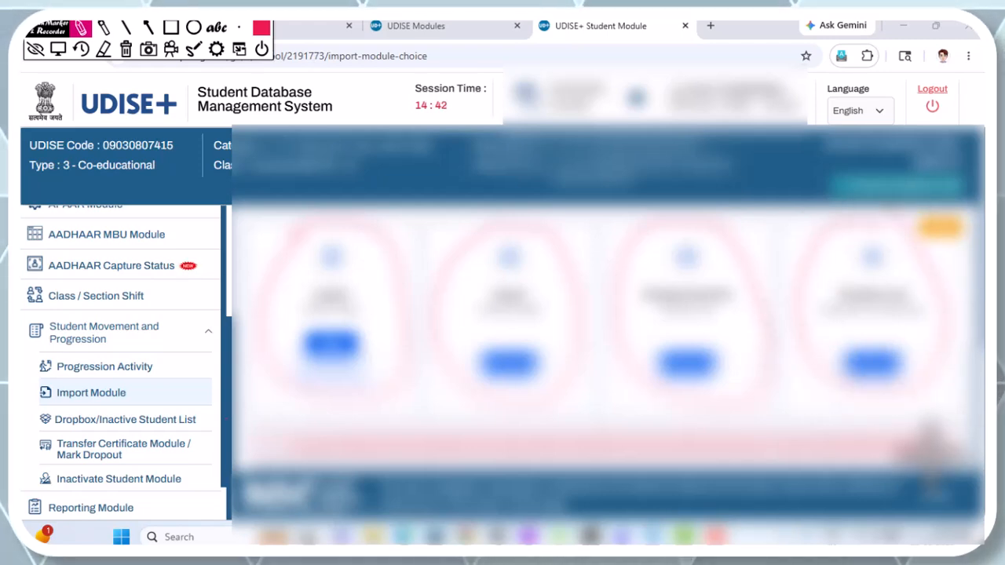
left_click(126, 49)
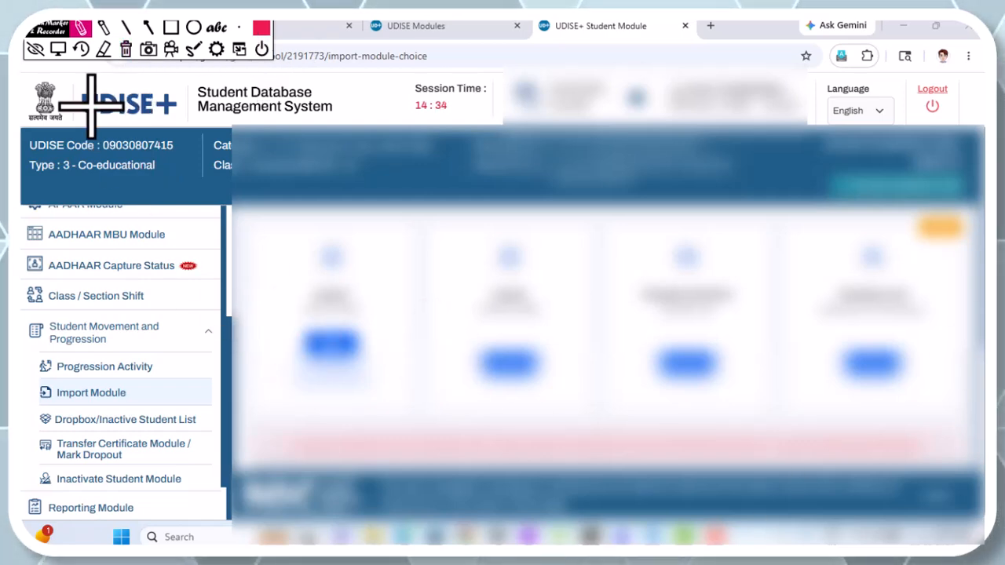
left_click(58, 51)
- Open Import Within State, look up the student's PEN with the AADHAAR number and birth year, select the PEN and close the lookup
left_click(331, 348)
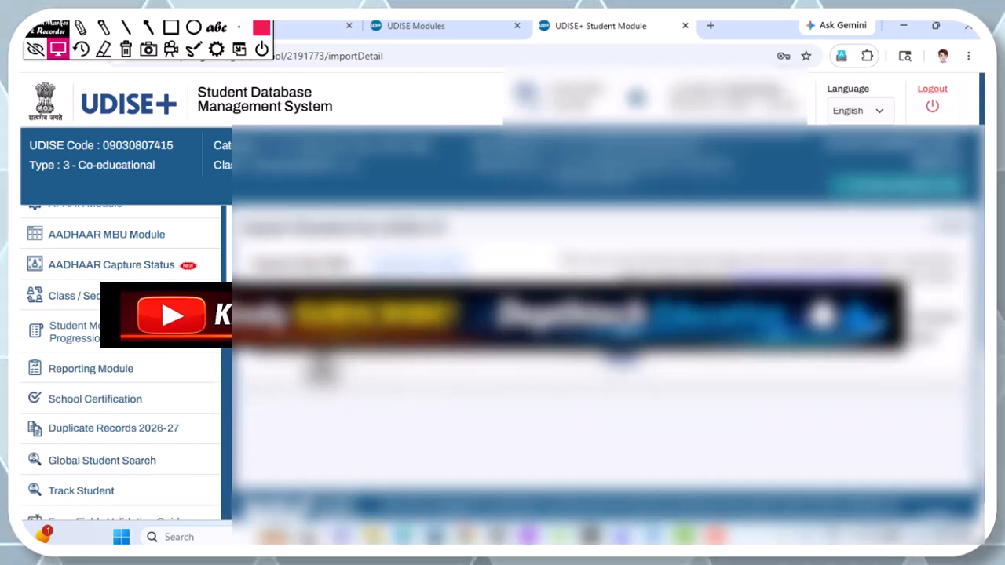
left_click(415, 267)
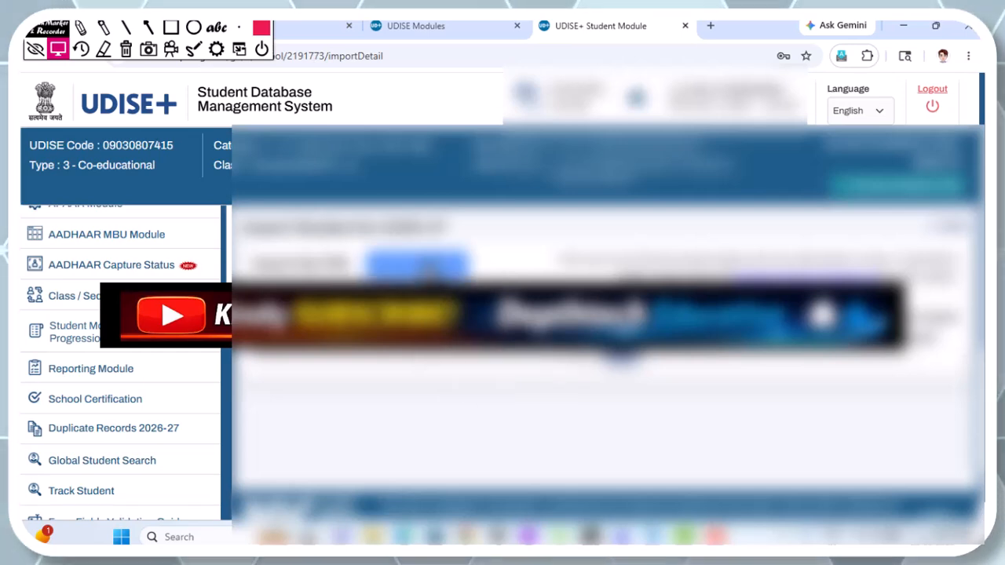
left_click(426, 270)
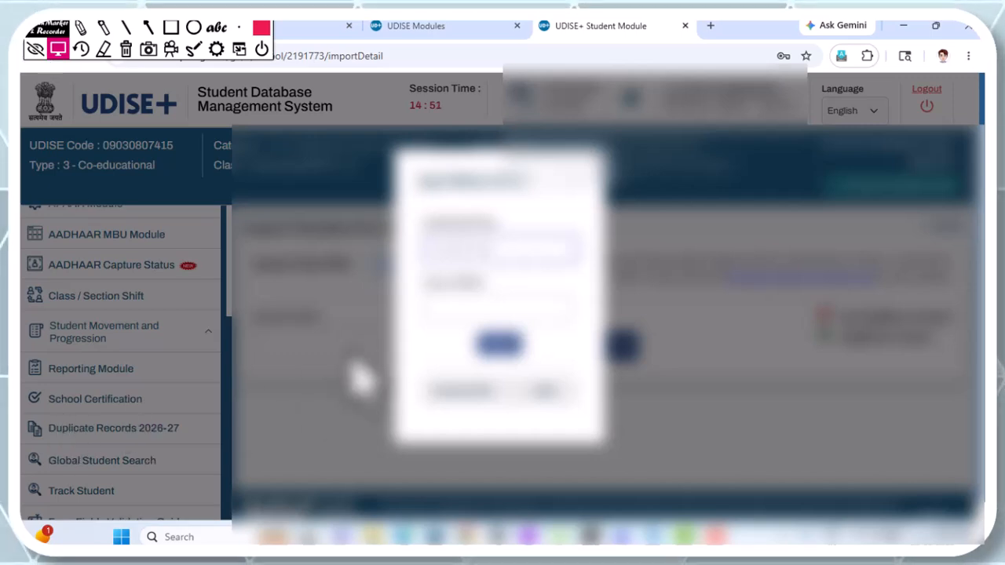
left_click(439, 313)
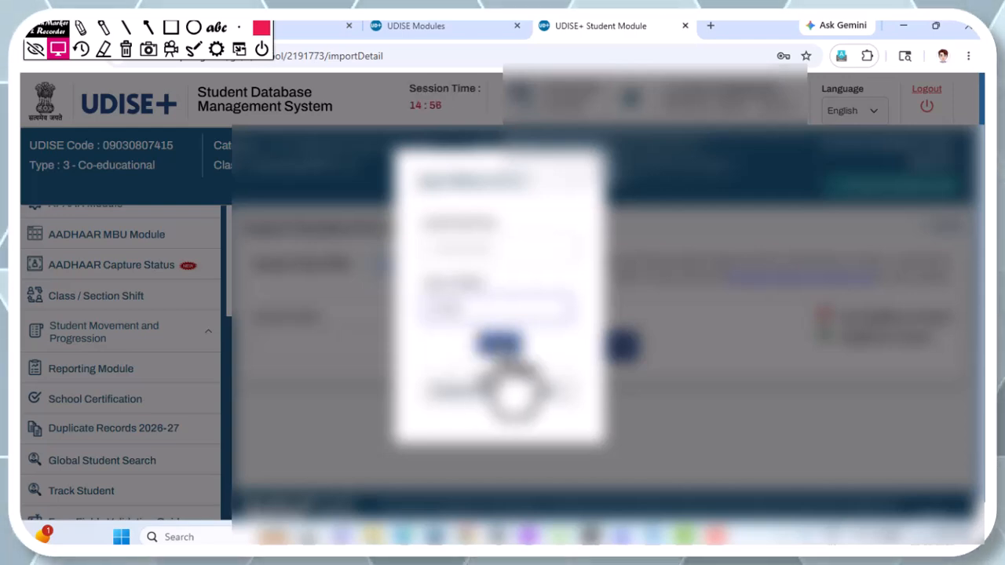
left_click(498, 342)
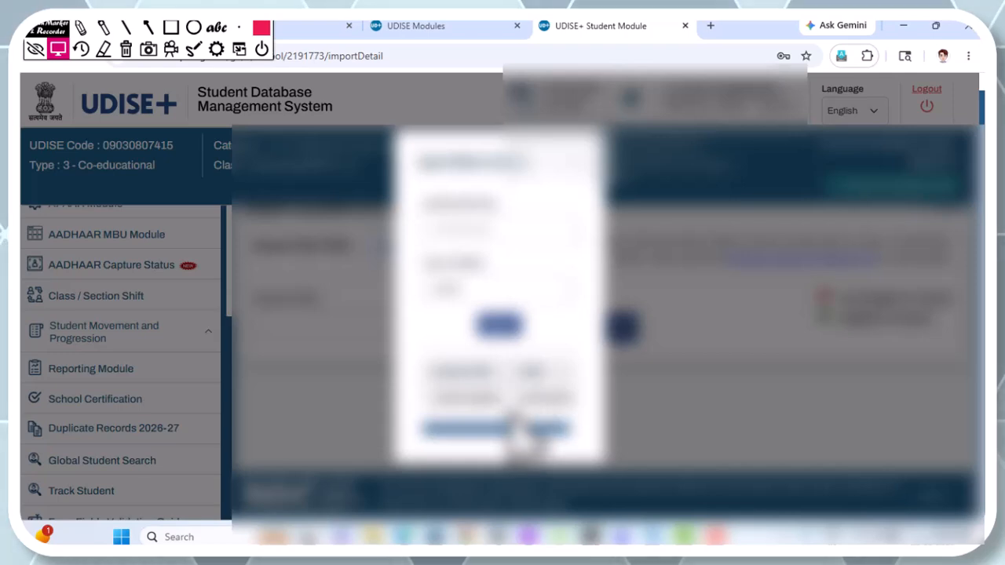
left_click(441, 397)
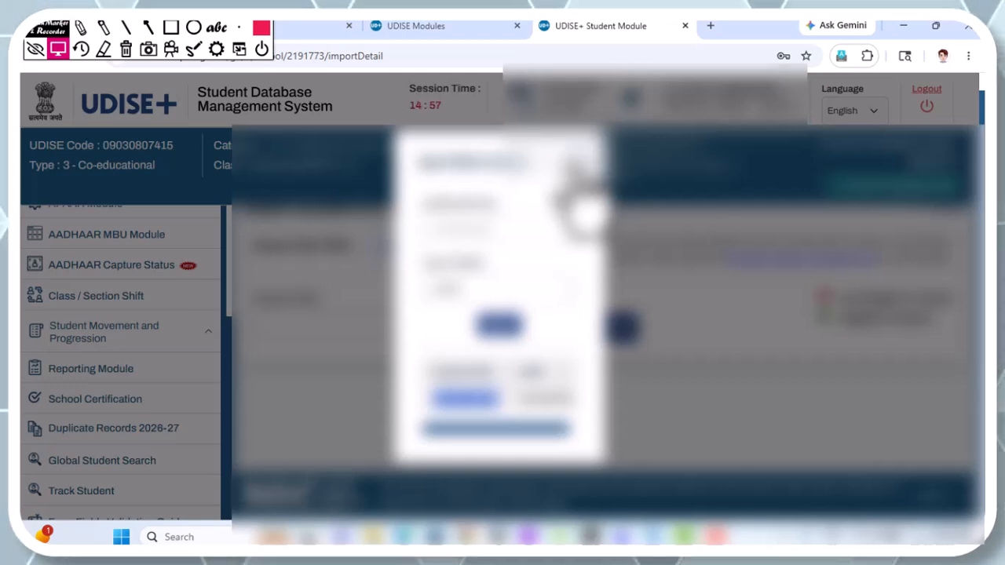
left_click(576, 167)
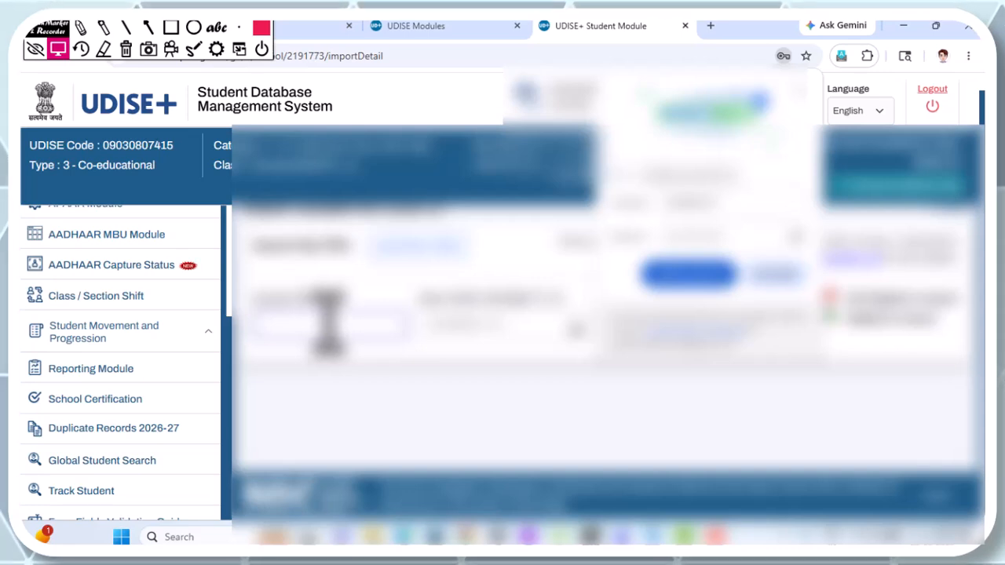
- Enter the student's PEN and date of birth in the import form, retrieve the student's record and review it
left_click(463, 331)
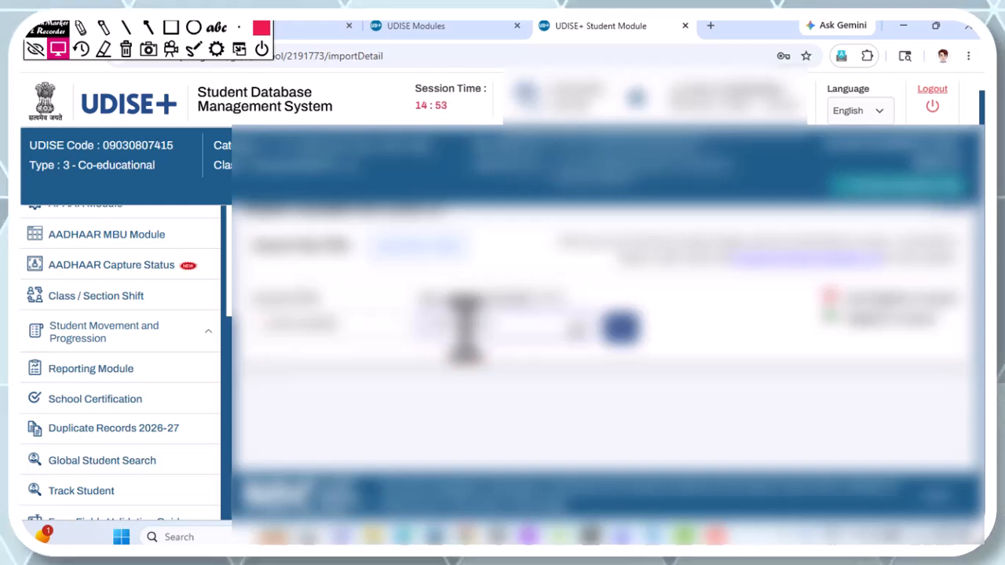
left_click(622, 328)
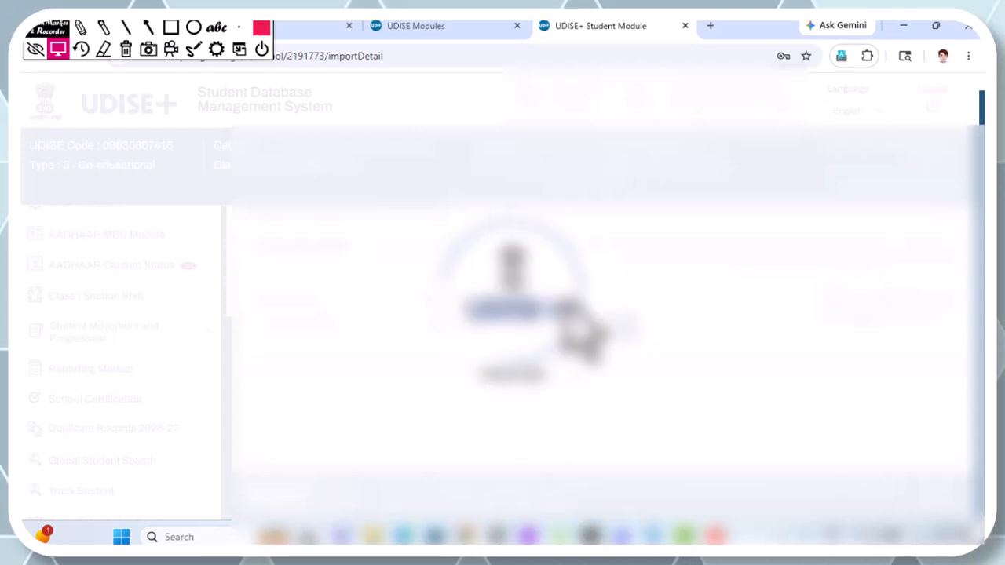
scroll(533, 306, "down", 3)
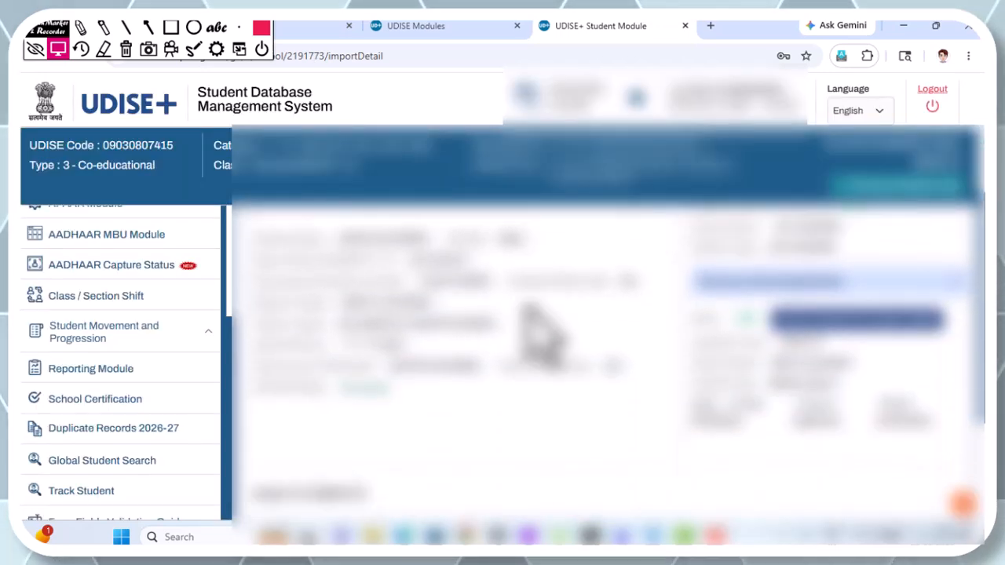
scroll(523, 304, "up", 3)
- Mark the student status line and the student detail rows of the retrieved record with the pen
left_click(81, 27)
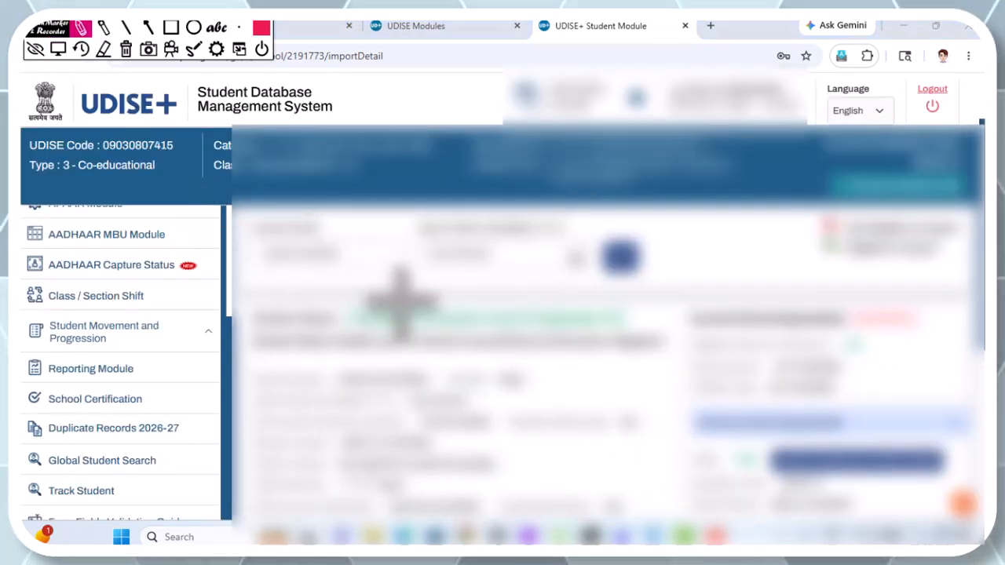
left_click_drag(281, 323, 650, 323)
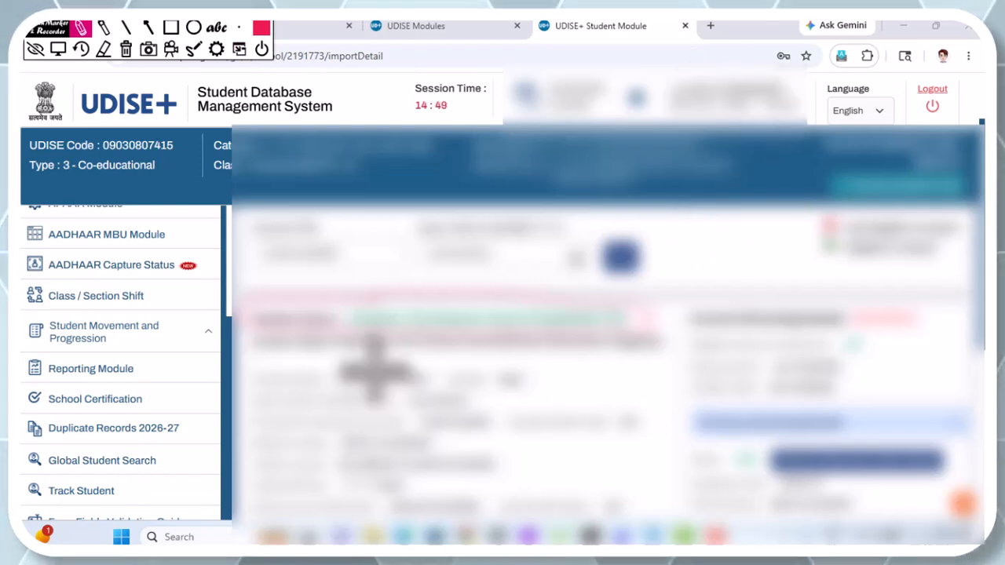
left_click_drag(368, 376, 441, 355)
left_click_drag(464, 406, 546, 394)
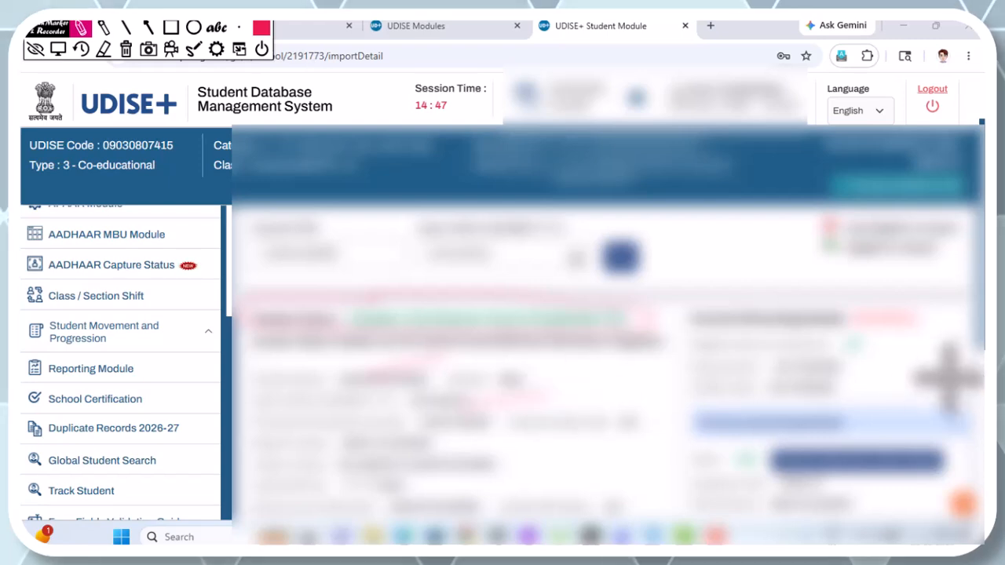
- Circle the section heading beside the student status line with the pen, and clear the drawings
mouse_move(917, 304)
left_mouse_down()
mouse_move(823, 291)
mouse_move(677, 307)
mouse_move(728, 328)
mouse_move(893, 325)
mouse_move(910, 298)
mouse_move(889, 295)
left_mouse_up()
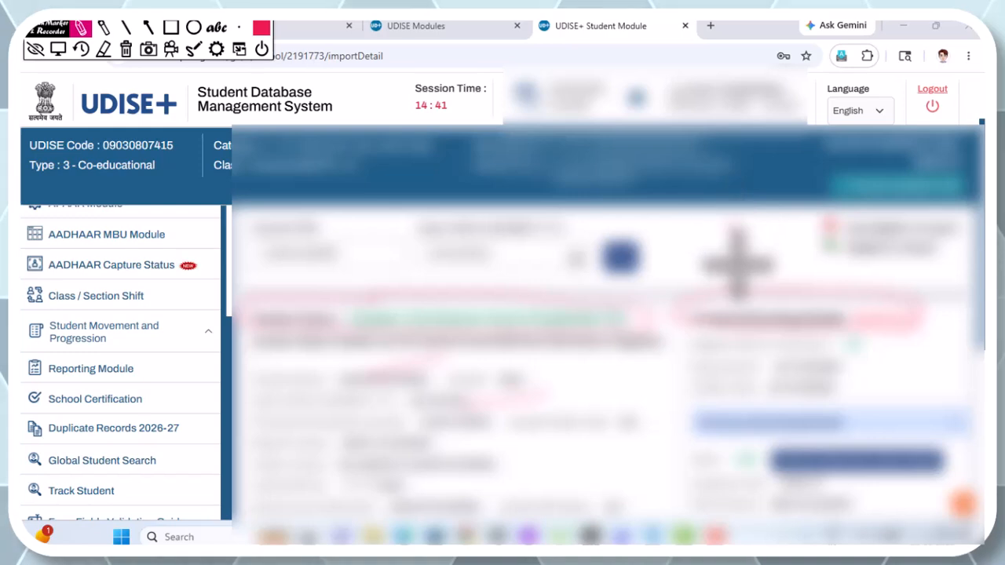
mouse_move(737, 265)
left_mouse_down()
mouse_move(740, 285)
mouse_move(760, 259)
left_mouse_up()
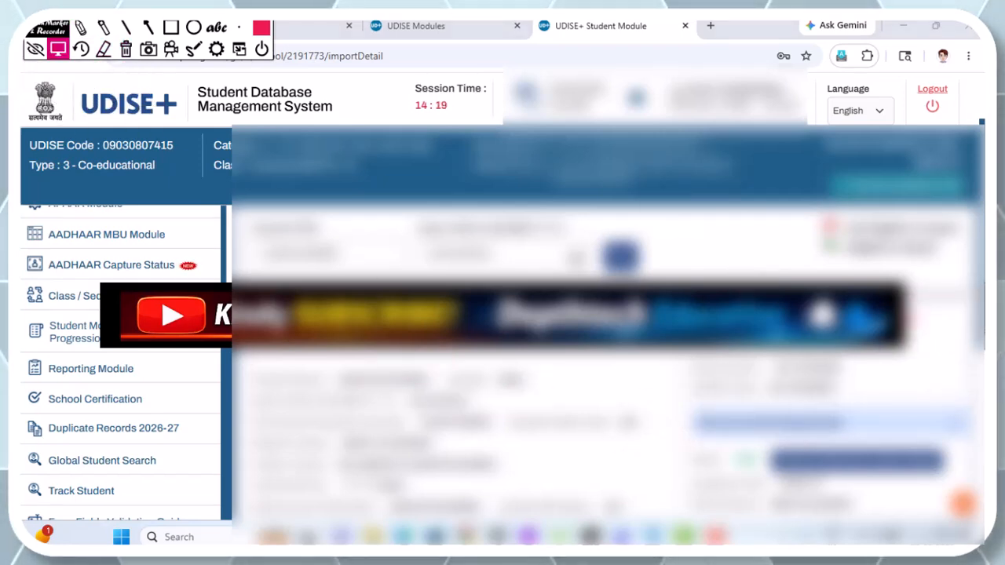
left_click(58, 49)
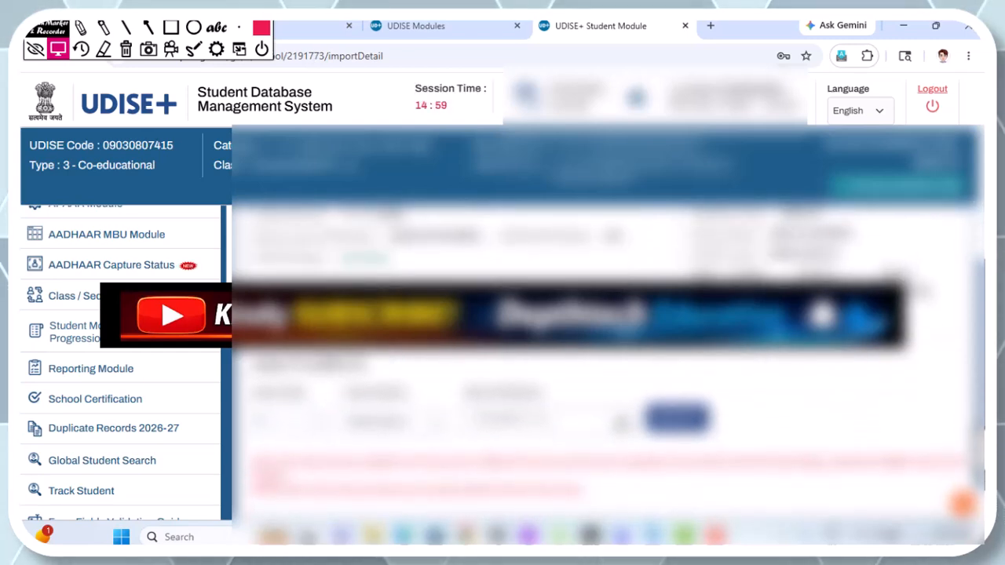
- Choose the class and section and enter the admission date for the retrieved student, import the student and confirm the import
left_click(317, 421)
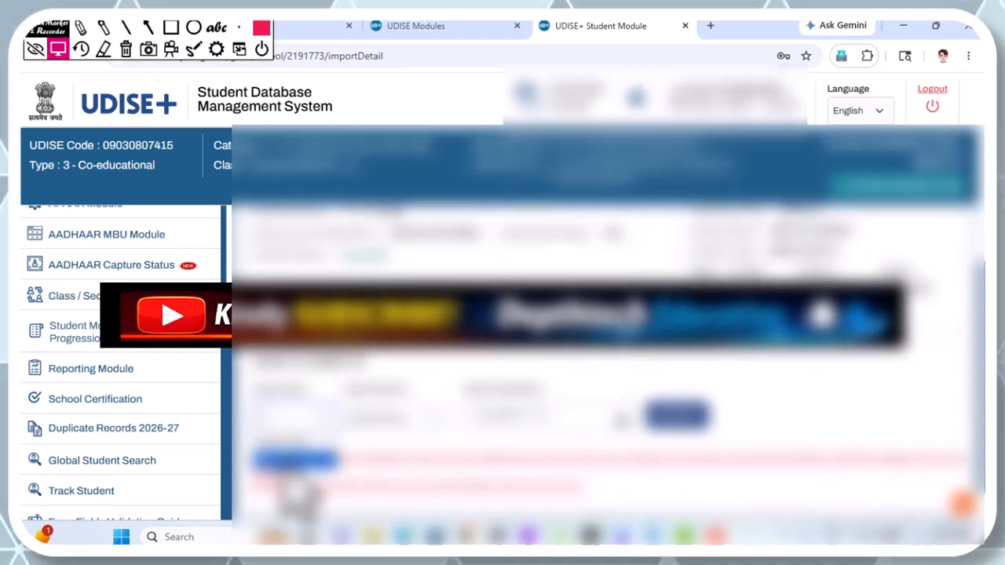
left_click(287, 459)
left_click(412, 420)
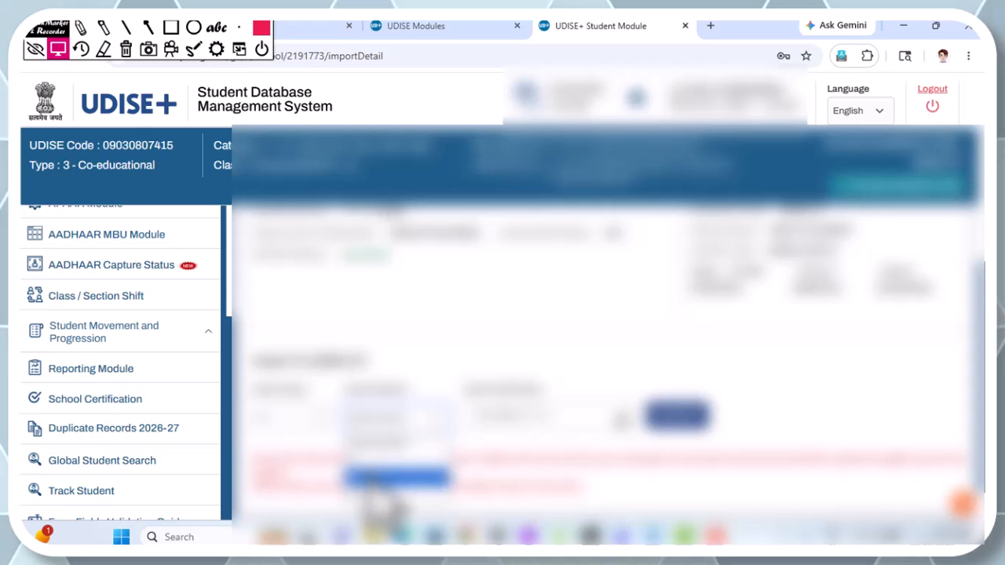
left_click(369, 476)
left_click(478, 420)
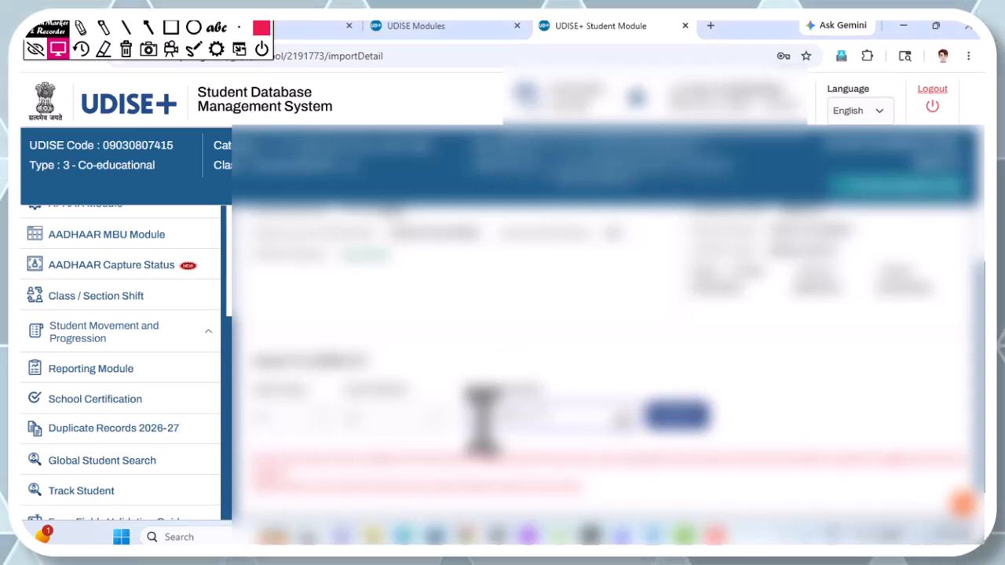
type("0")
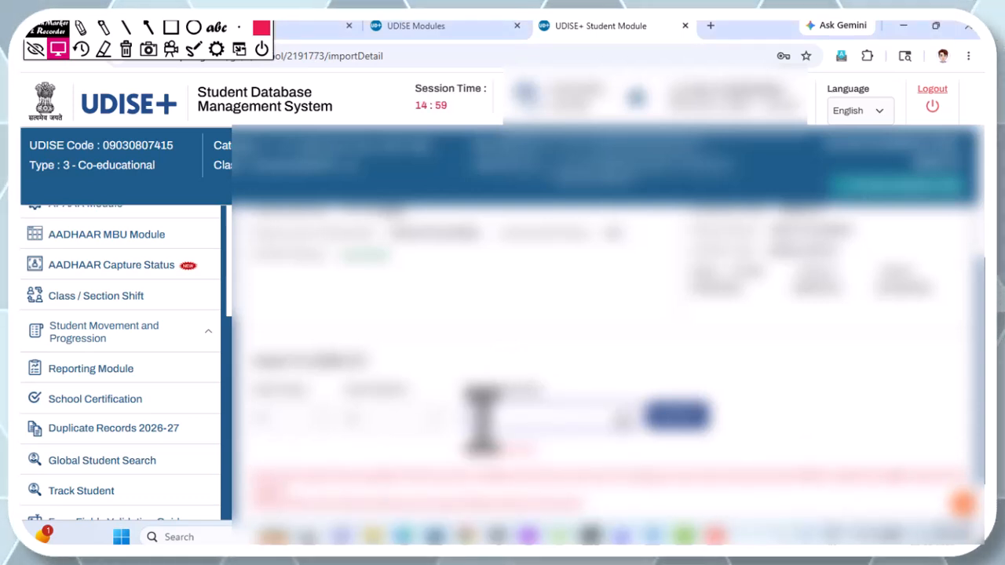
type("026")
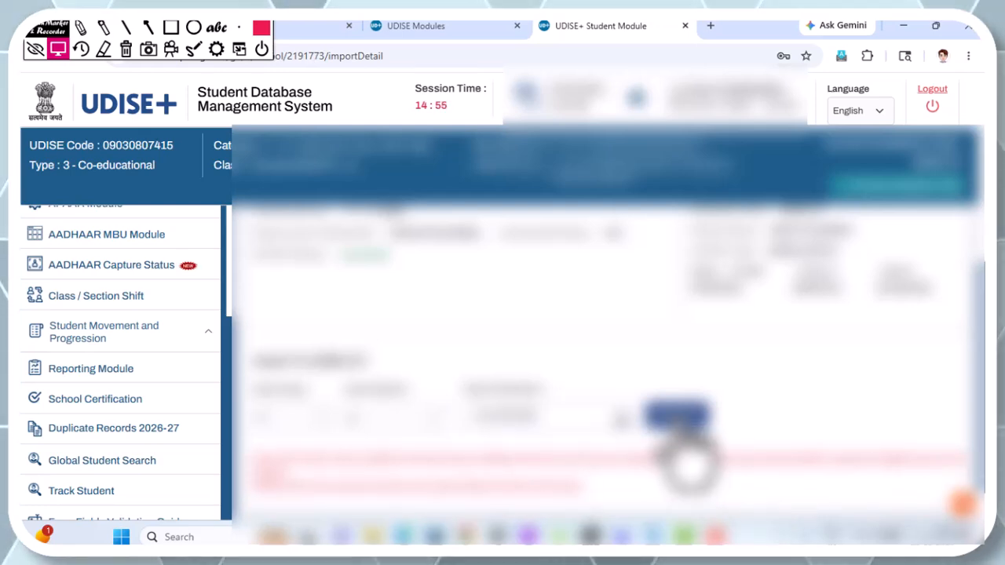
left_click(674, 417)
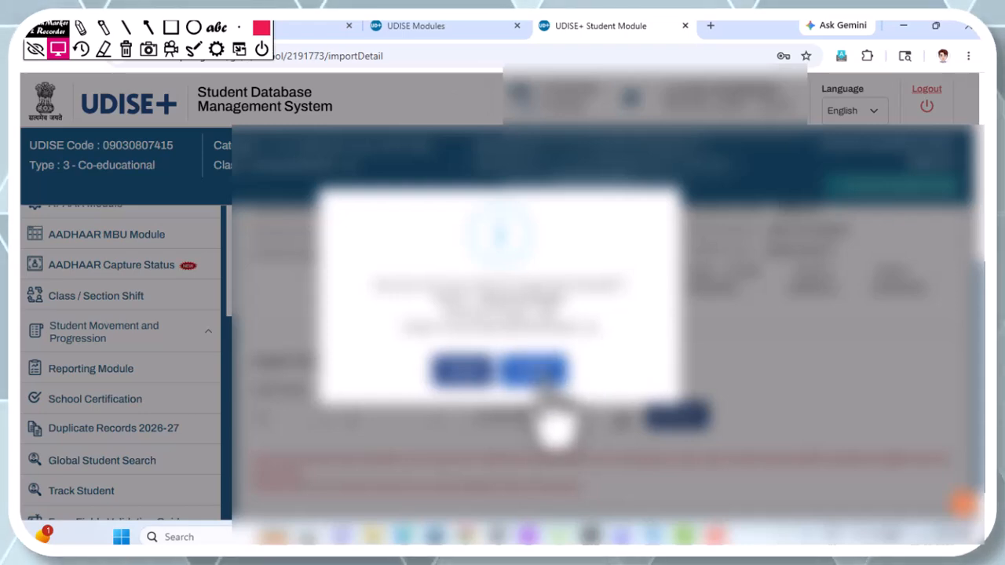
left_click(542, 372)
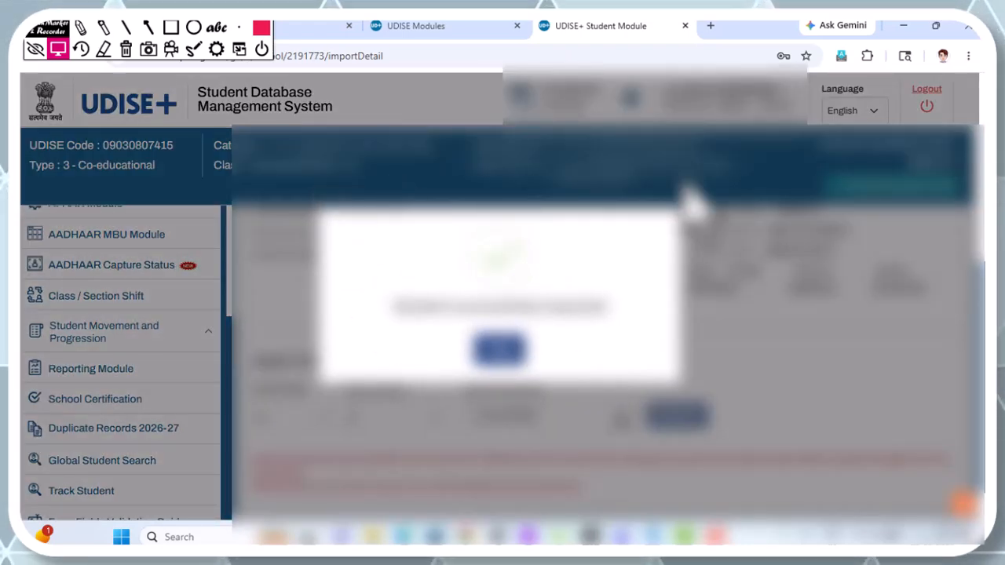